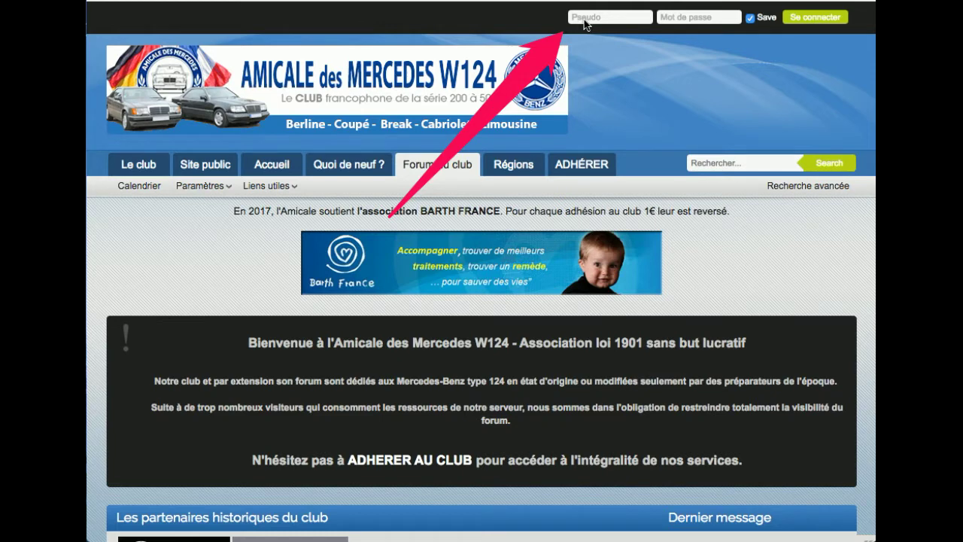
- Sign in to the forum by entering the account username and password
left_click(585, 18)
type("demo")
left_click(677, 17)
type("demo")
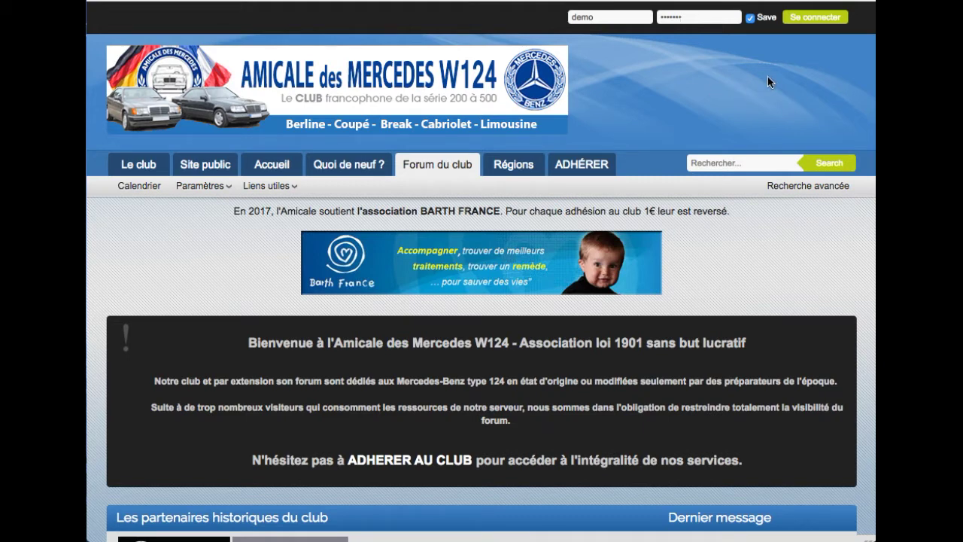
left_click(823, 27)
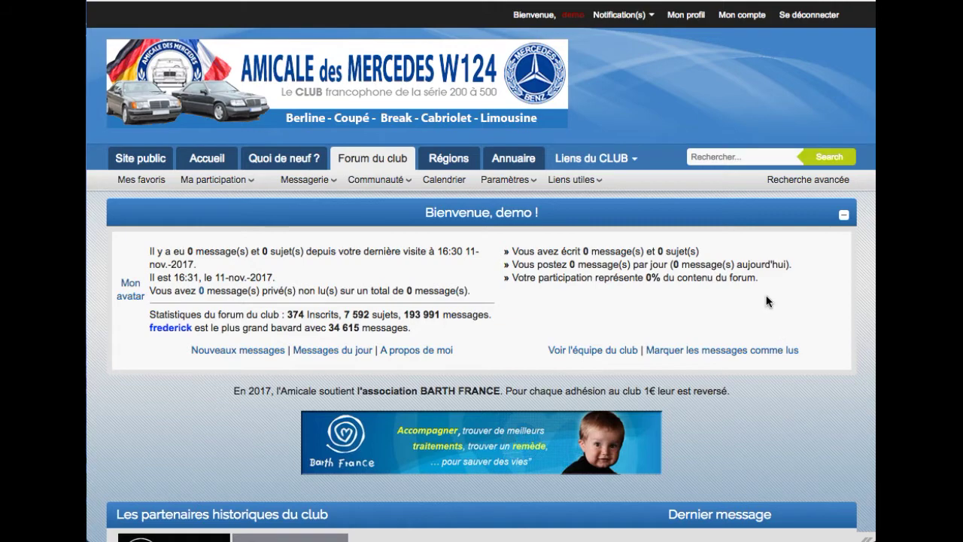
- Scroll to the club members' area and open the Bien intégrer le club introductions forum
scroll(767, 302, "down", 5)
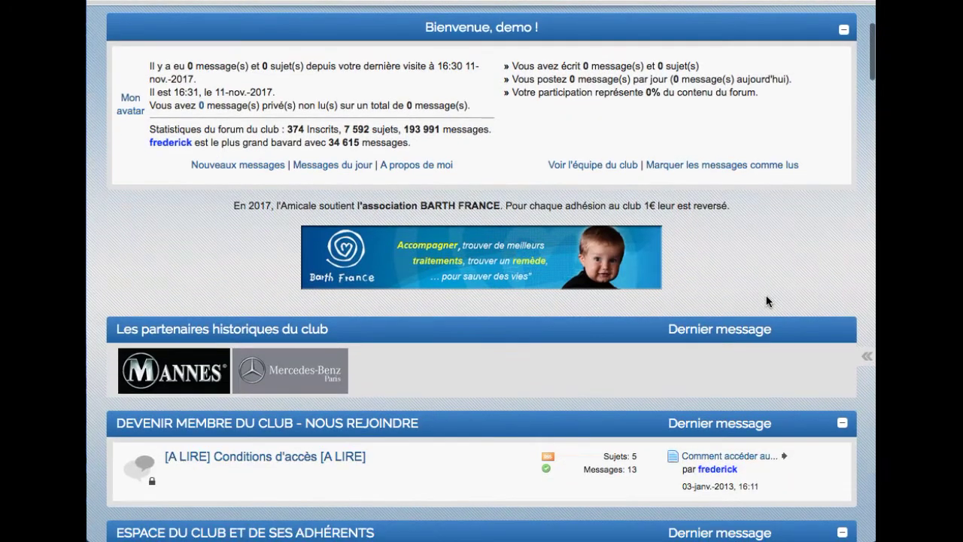
scroll(766, 301, "down", 8)
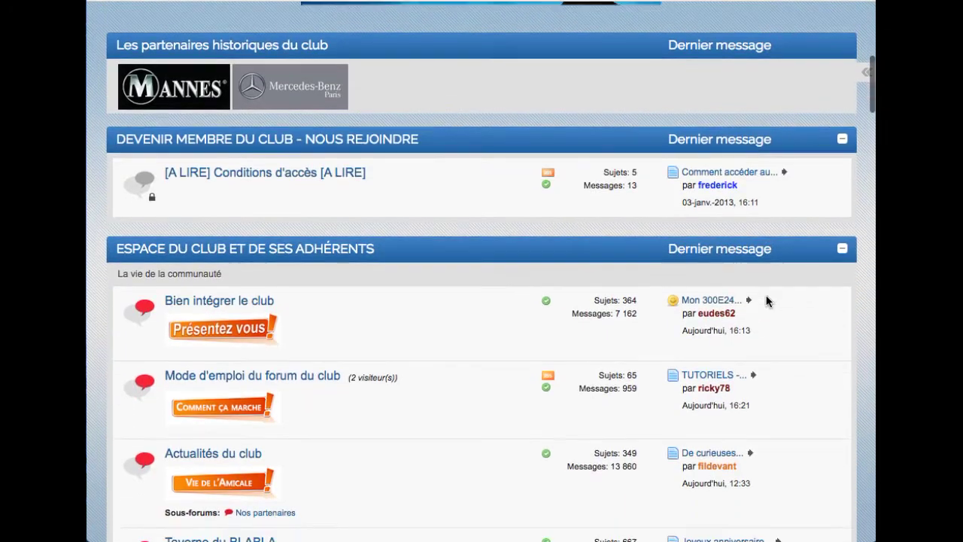
scroll(766, 301, "down", 1)
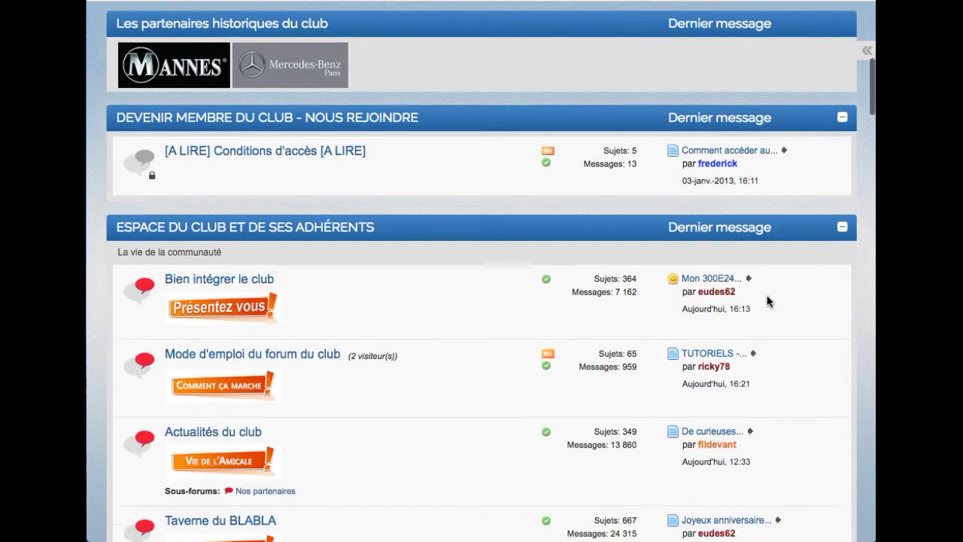
scroll(768, 301, "down", 3)
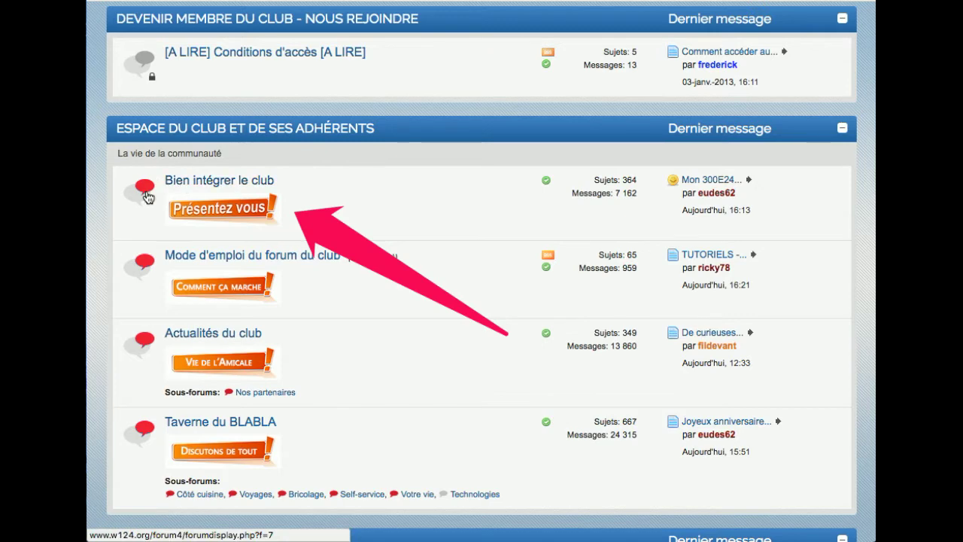
left_click(219, 209)
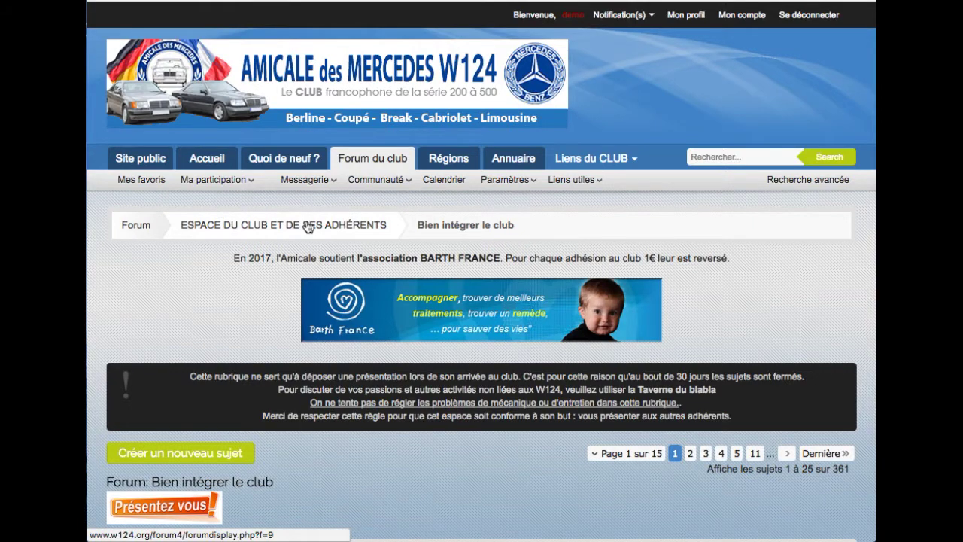
scroll(307, 227, "down", 3)
scroll(307, 227, "down", 1)
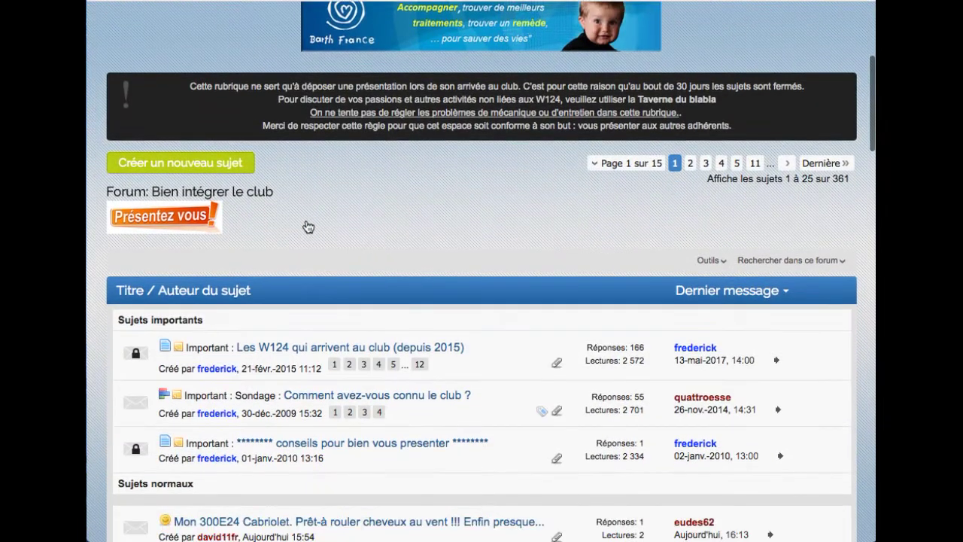
scroll(308, 228, "down", 1)
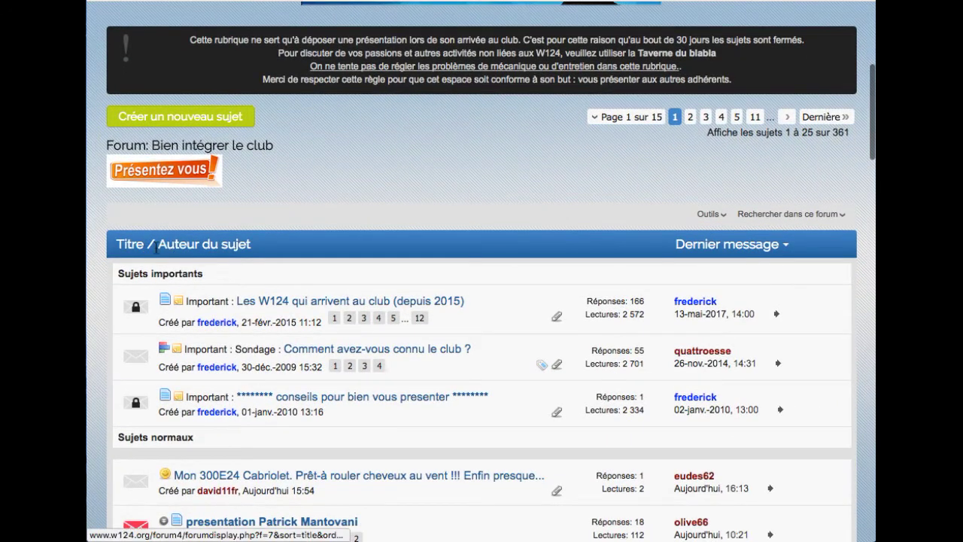
scroll(366, 236, "down", 1)
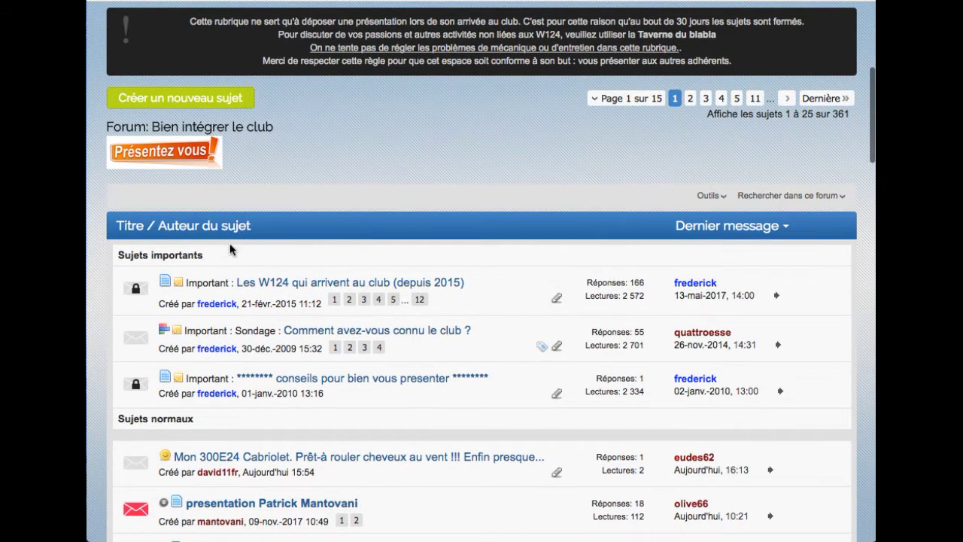
mouse_move(290, 285)
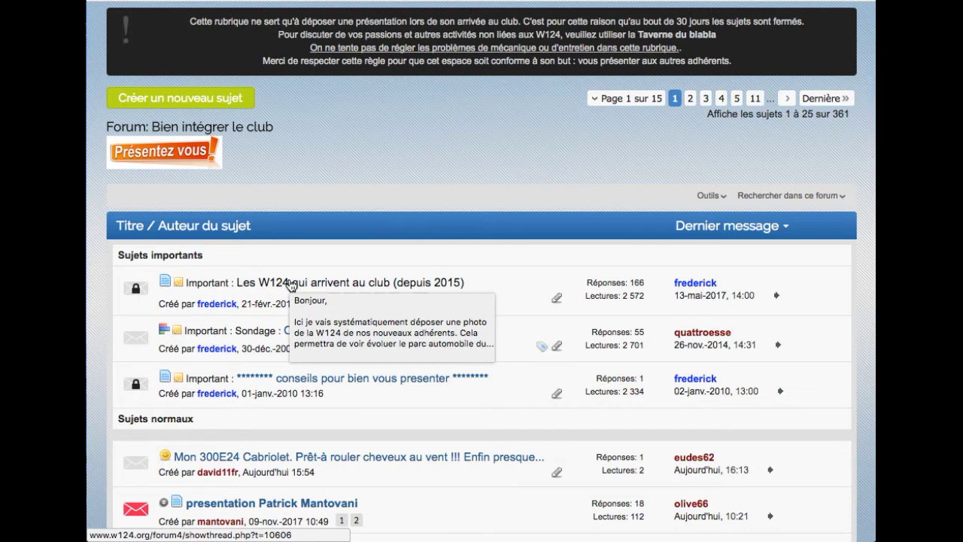
scroll(380, 290, "down", 1)
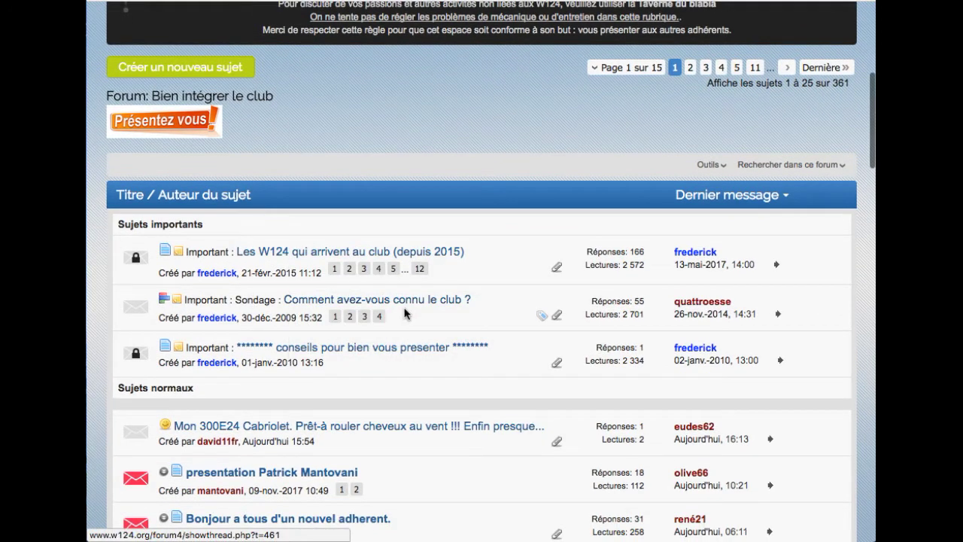
scroll(505, 305, "down", 2)
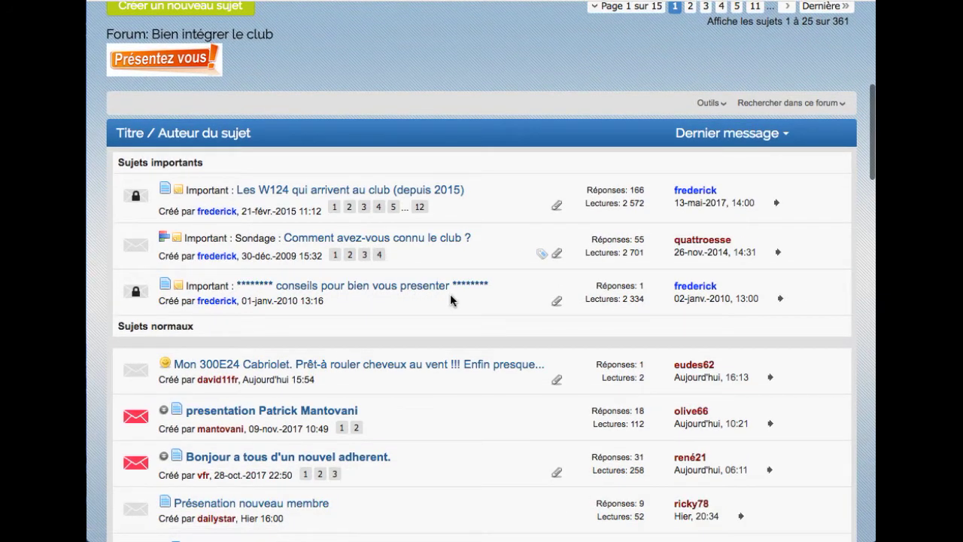
scroll(450, 297, "down", 1)
left_click_drag(117, 160, 208, 162)
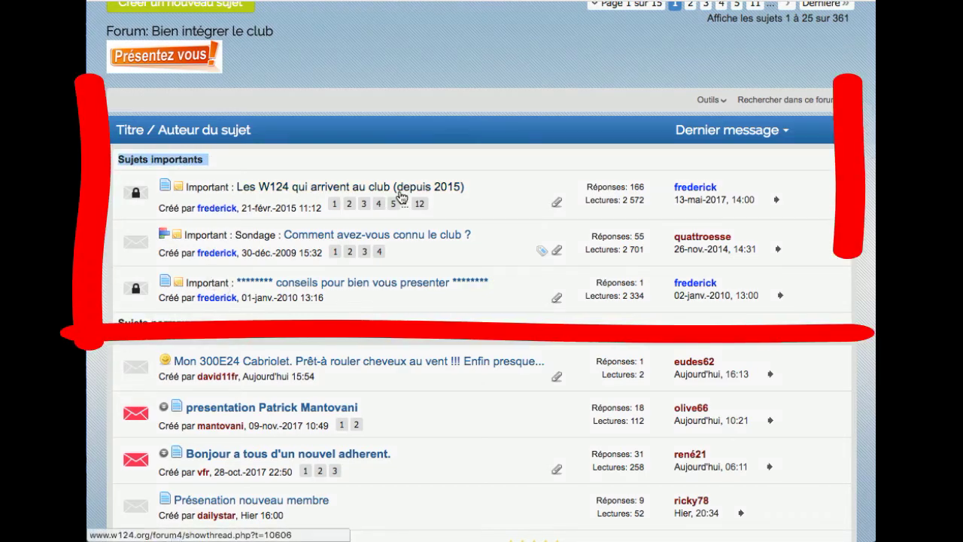
mouse_move(400, 197)
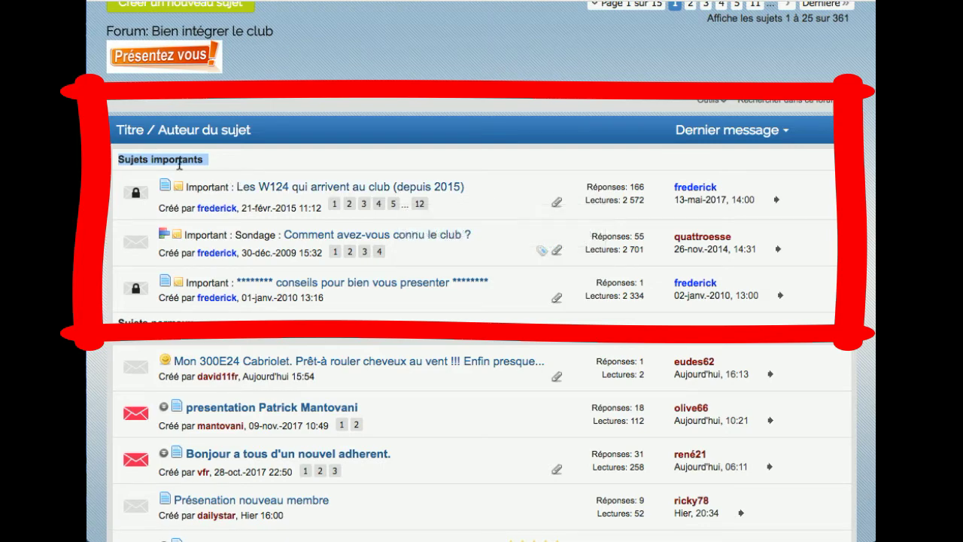
scroll(301, 237, "down", 1)
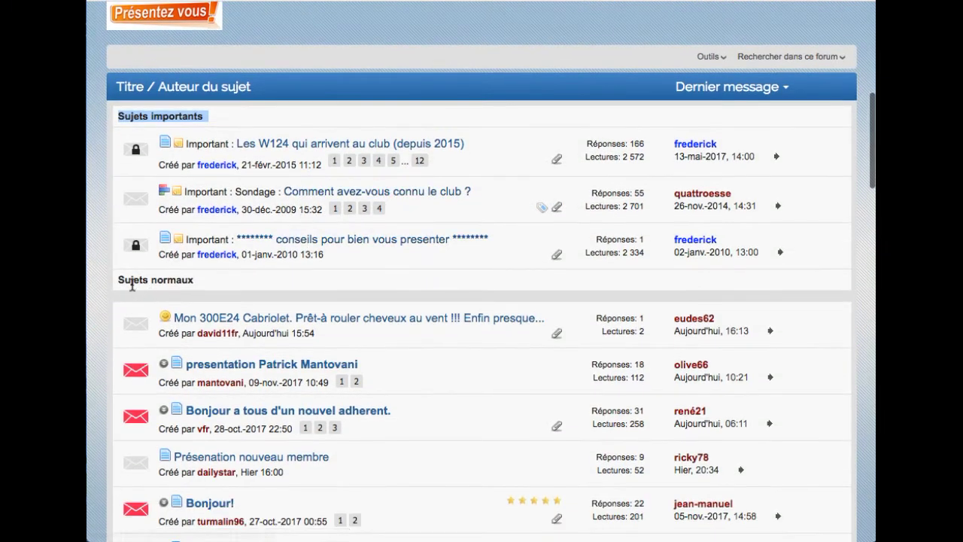
left_click_drag(120, 281, 193, 292)
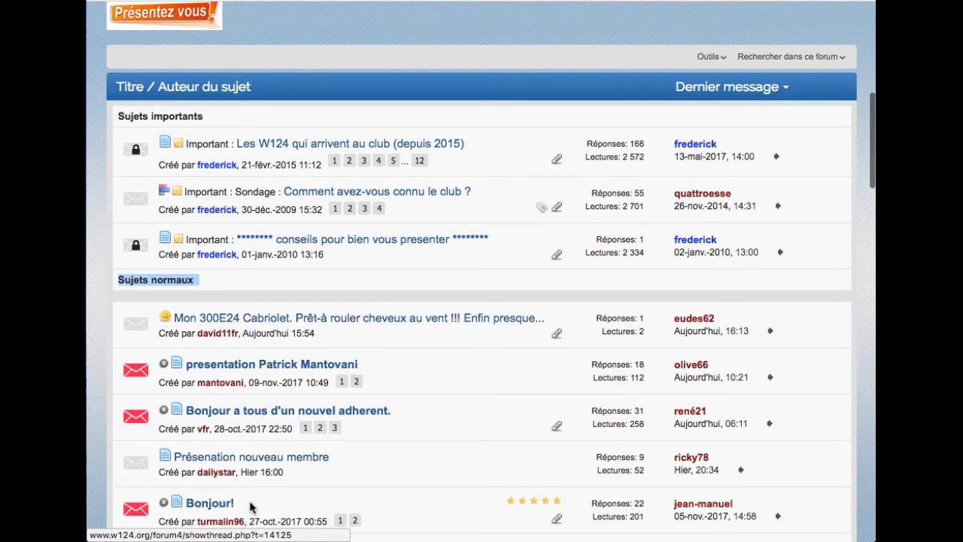
scroll(312, 378, "down", 5)
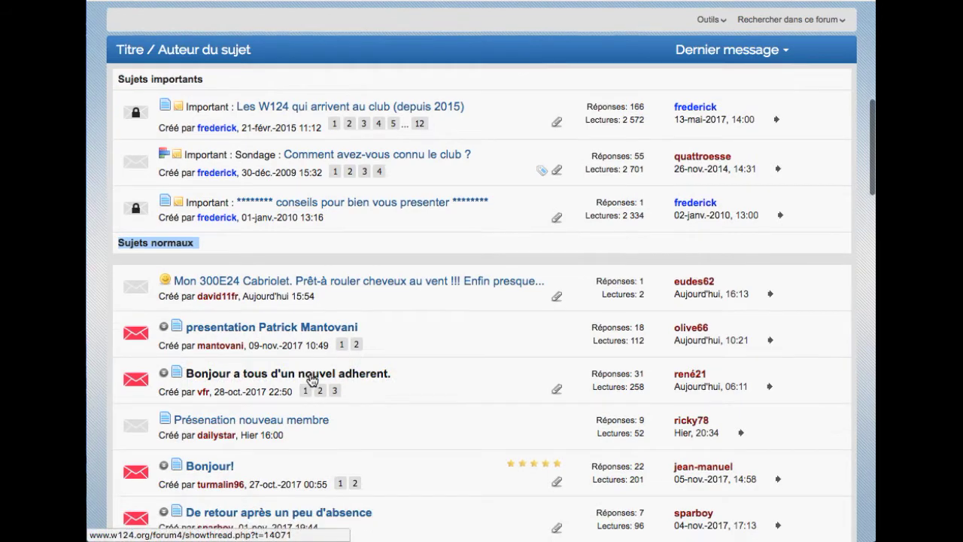
scroll(313, 378, "down", 5)
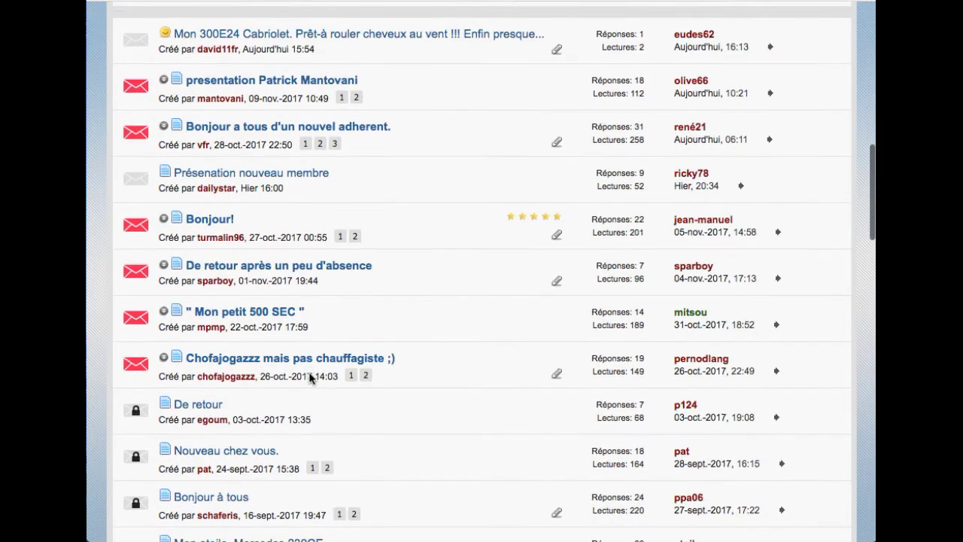
scroll(417, 354, "up", 10)
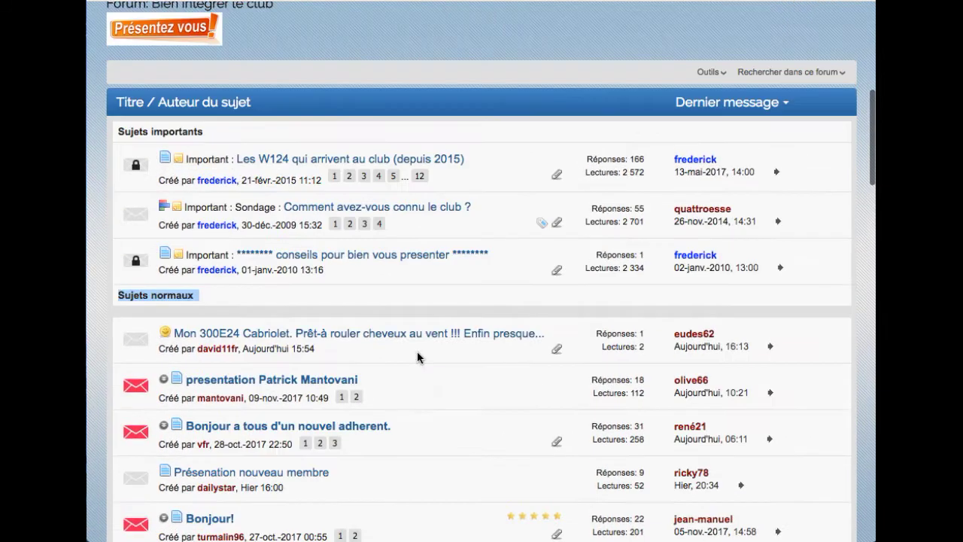
scroll(420, 358, "up", 2)
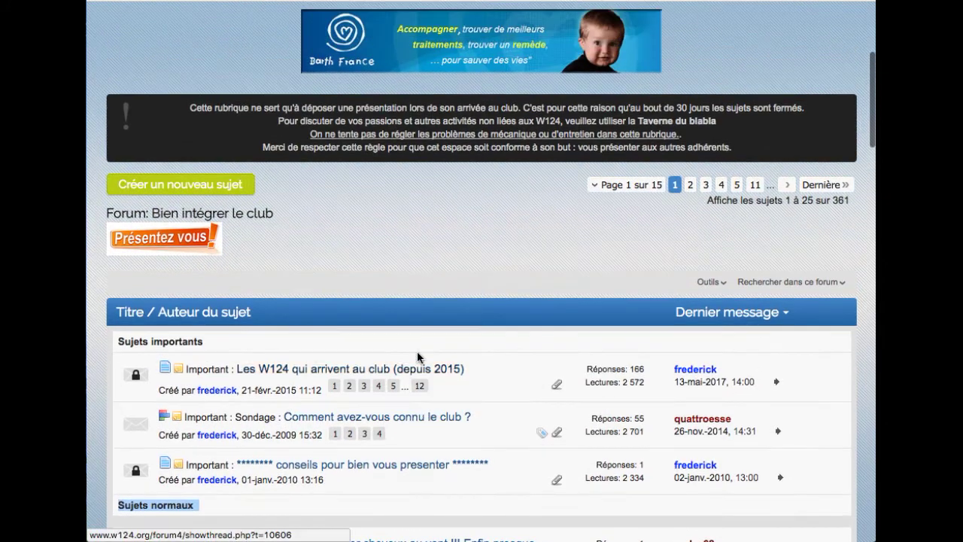
- Scroll back to the top and choose 'Créer un nouveau sujet' above the topic list
scroll(419, 357, "up", 1)
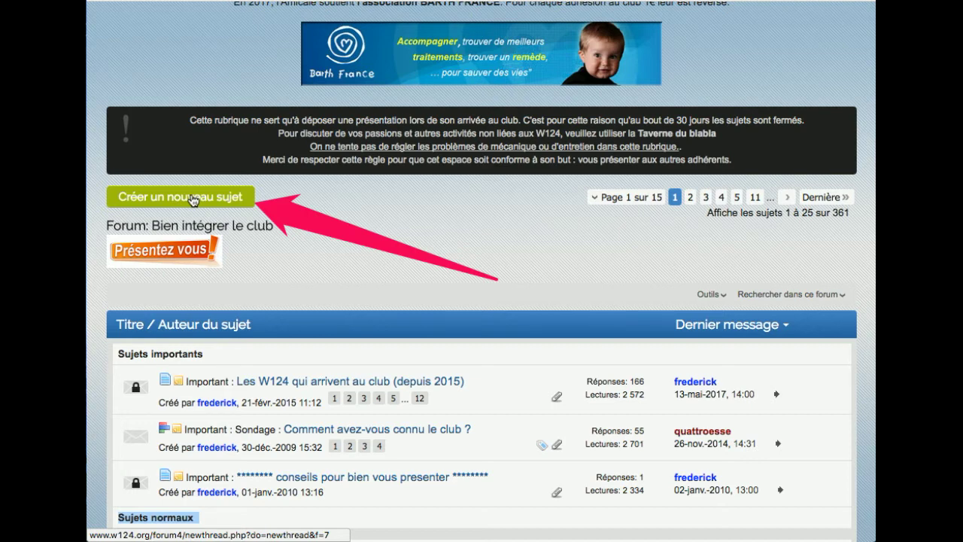
scroll(188, 203, "up", 1)
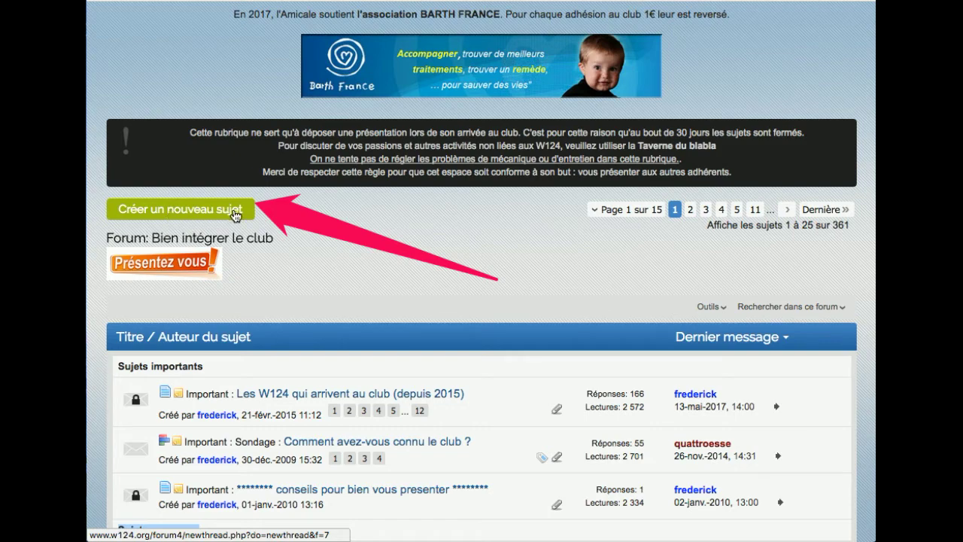
left_click(204, 212)
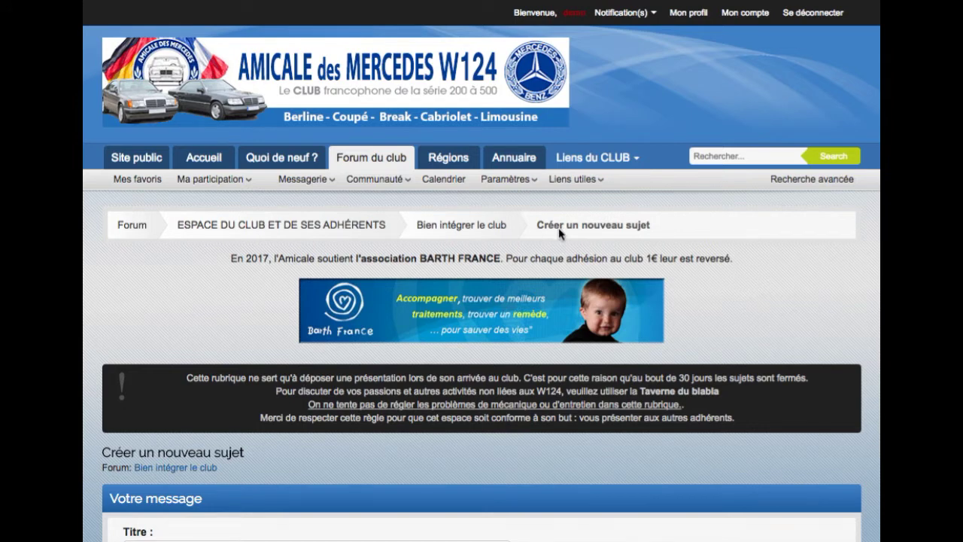
- Scroll down to the new-topic form and put the caret in the empty Titre field
left_click_drag(655, 229, 538, 228)
scroll(580, 243, "down", 2)
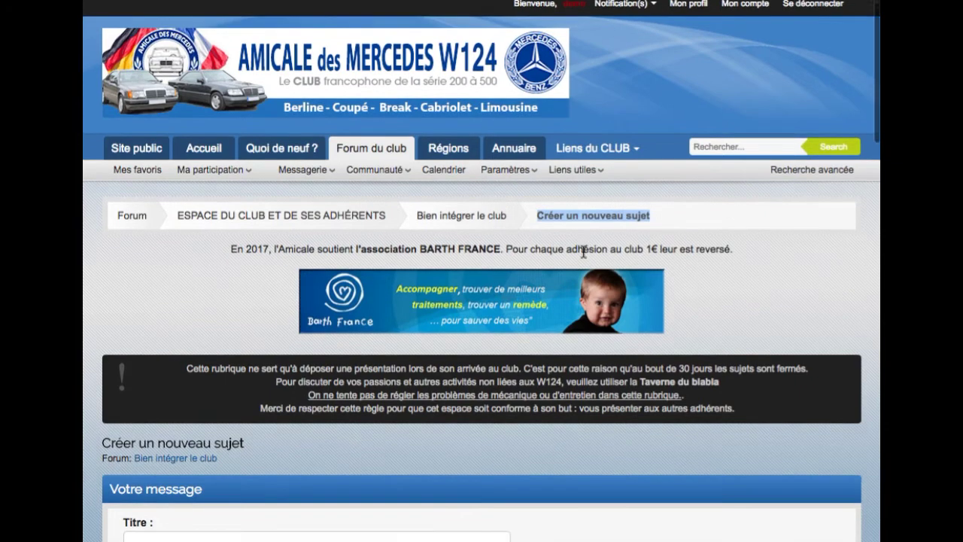
scroll(580, 252, "down", 9)
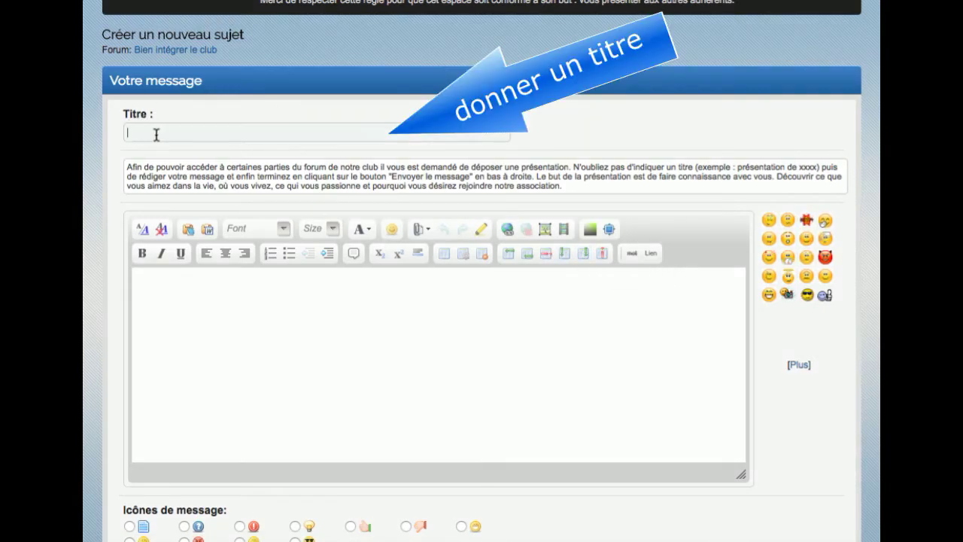
left_click_drag(151, 116, 122, 113)
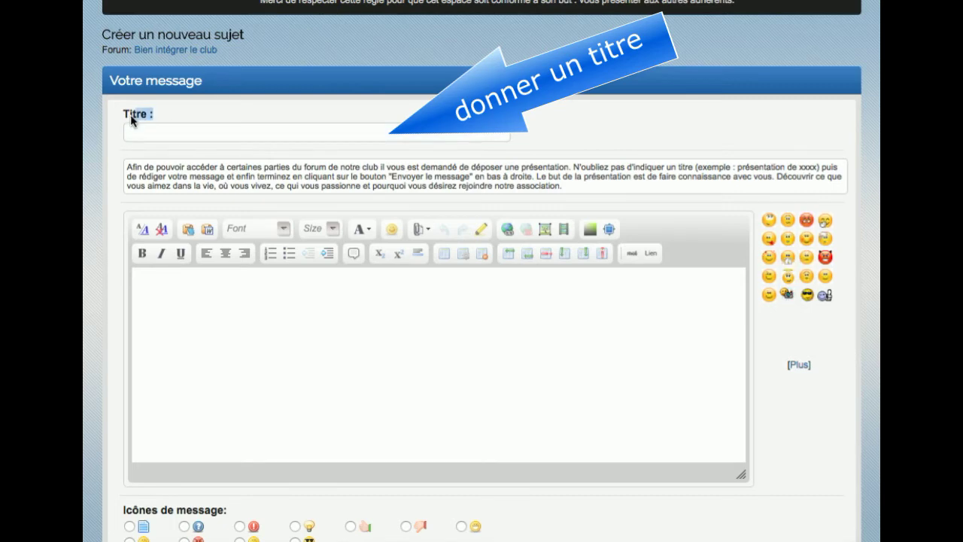
left_click(122, 114)
left_click(208, 297)
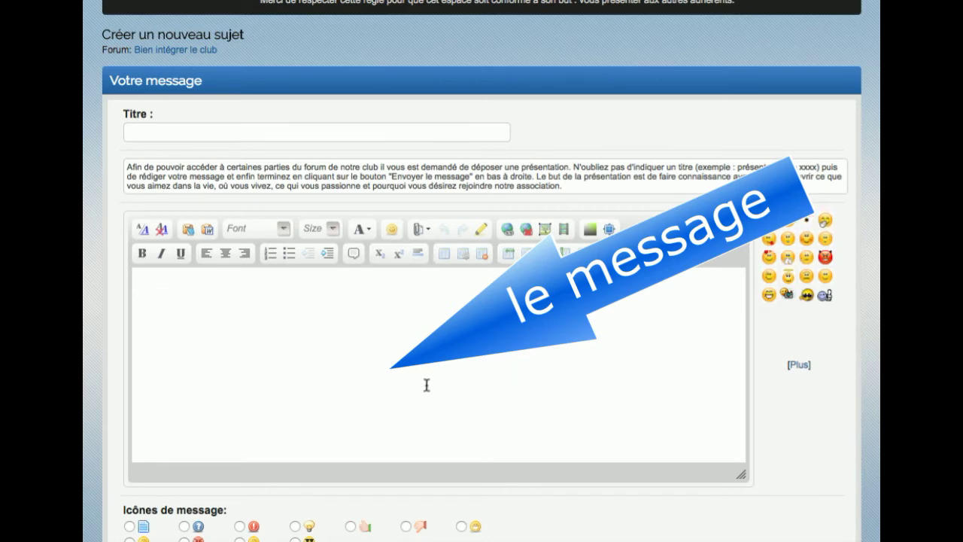
left_click(138, 132)
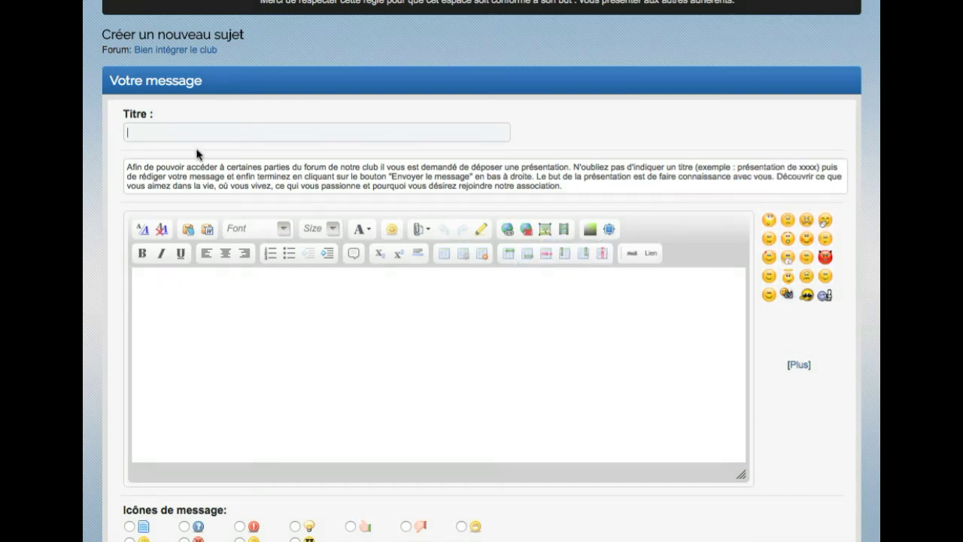
- Title the topic 'Présentation de demo' and write a 'Bonjour' message introducing yourself by first name
type("Présent")
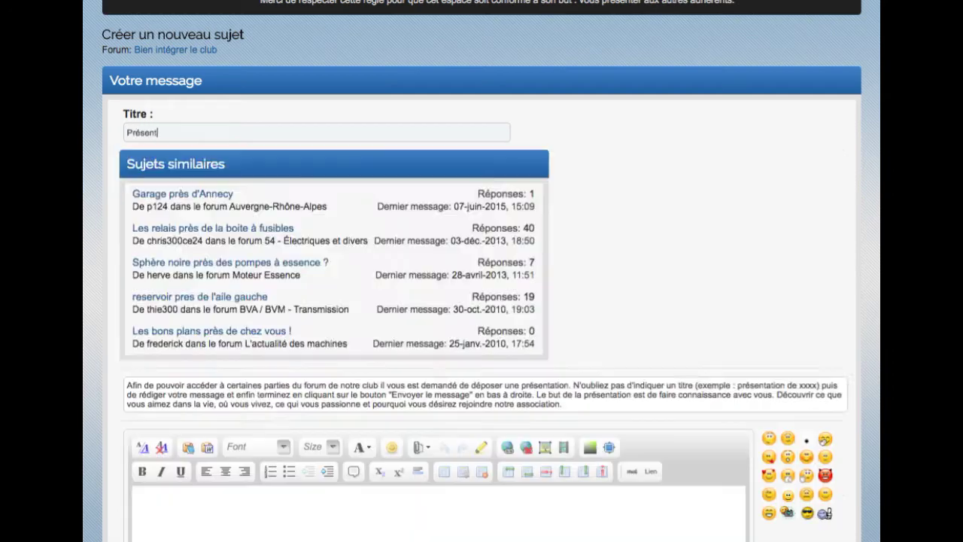
type("ation de demo")
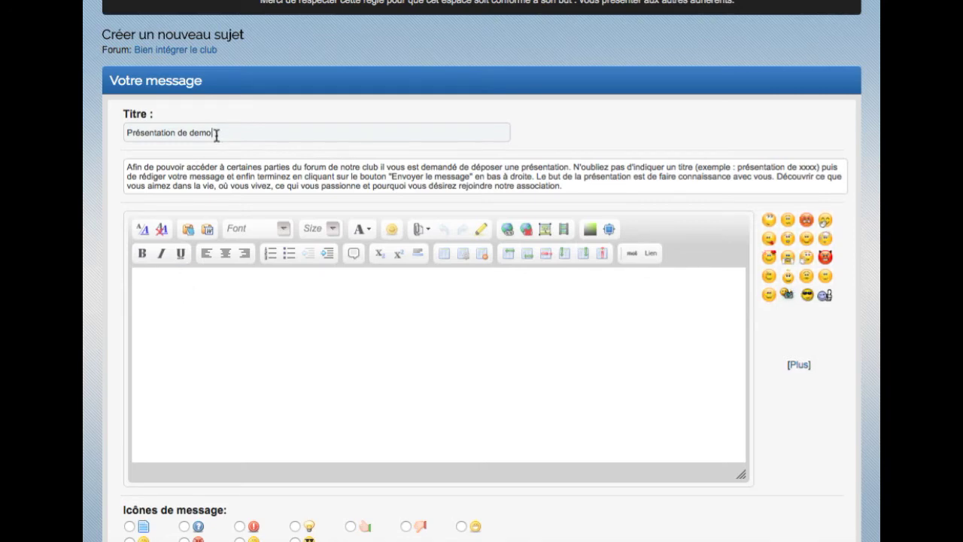
left_click(166, 287)
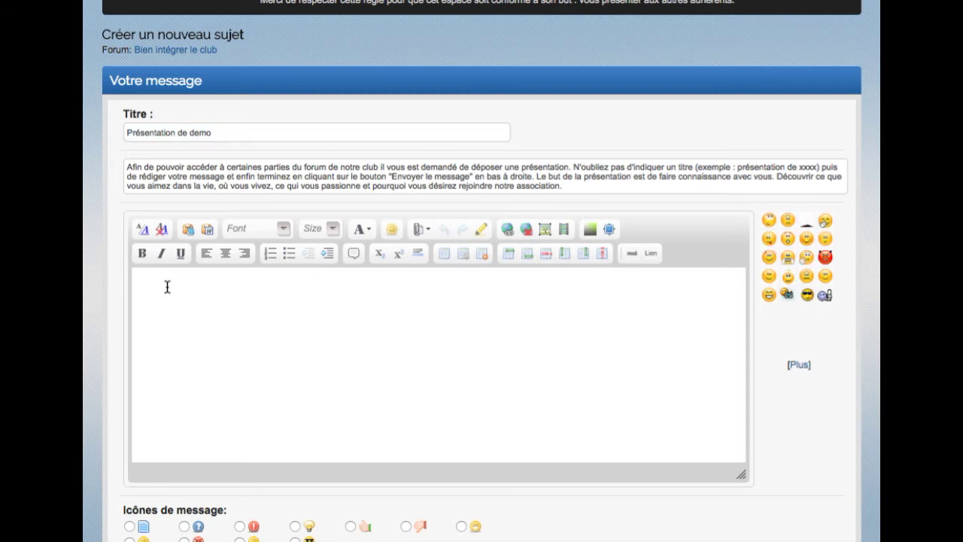
type("Bonjour,")
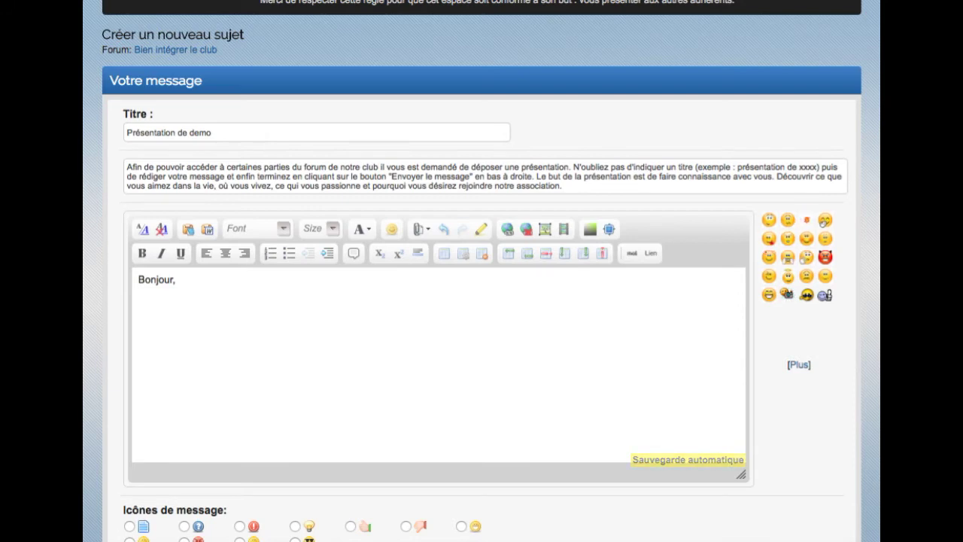
type("Je me présent")
key("BackSpace")
key("BackSpace")
type("ente, Frédérick blablabla....")
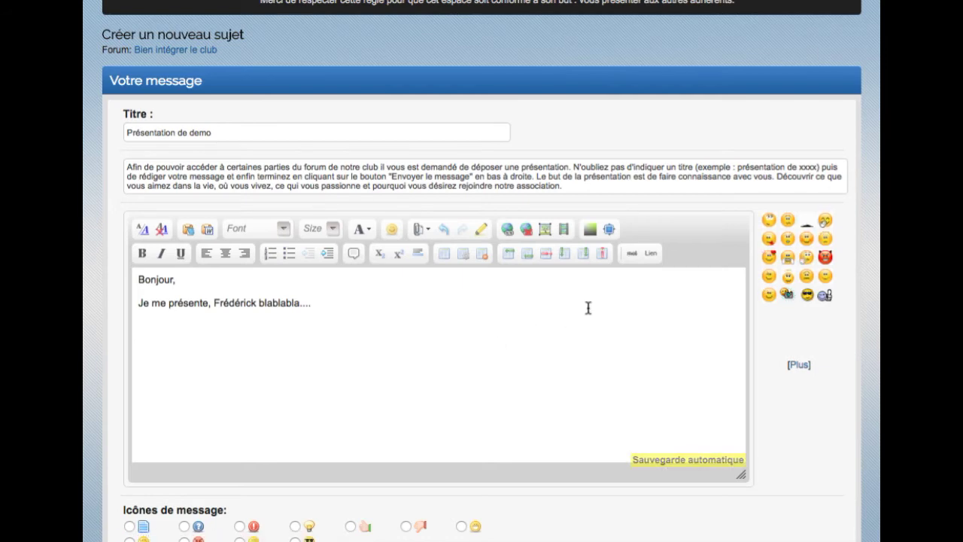
key("Return")
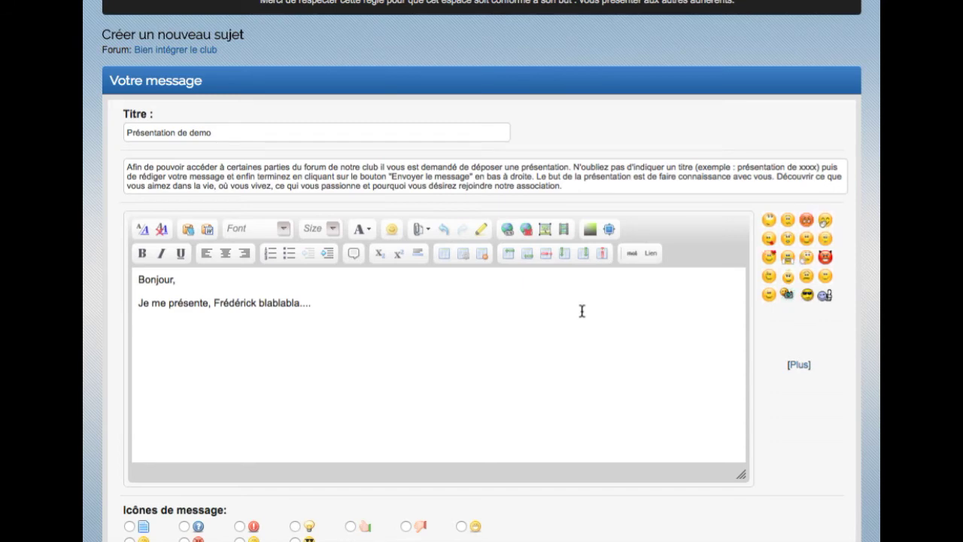
- Publish the 'Présentation de demo' topic with Envoyer le message
scroll(578, 315, "down", 1)
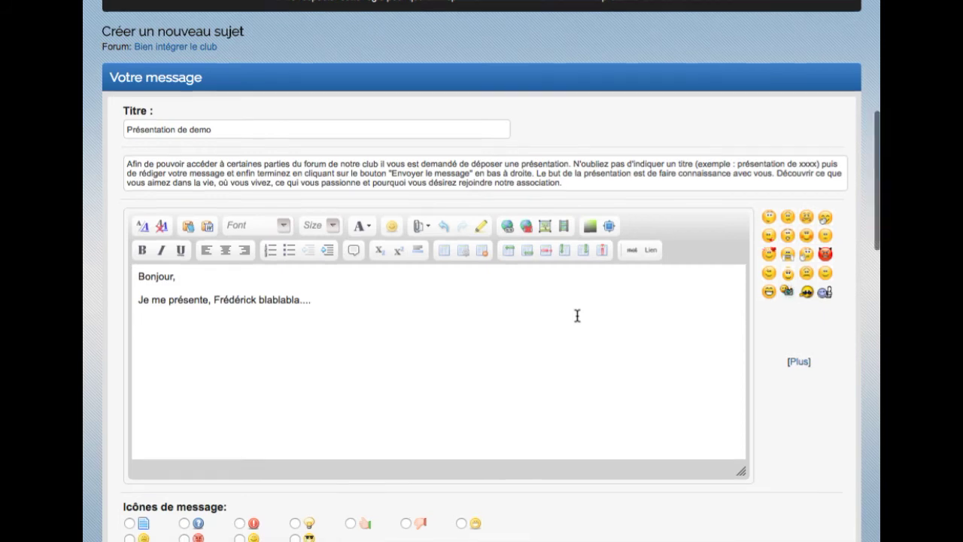
scroll(577, 315, "down", 5)
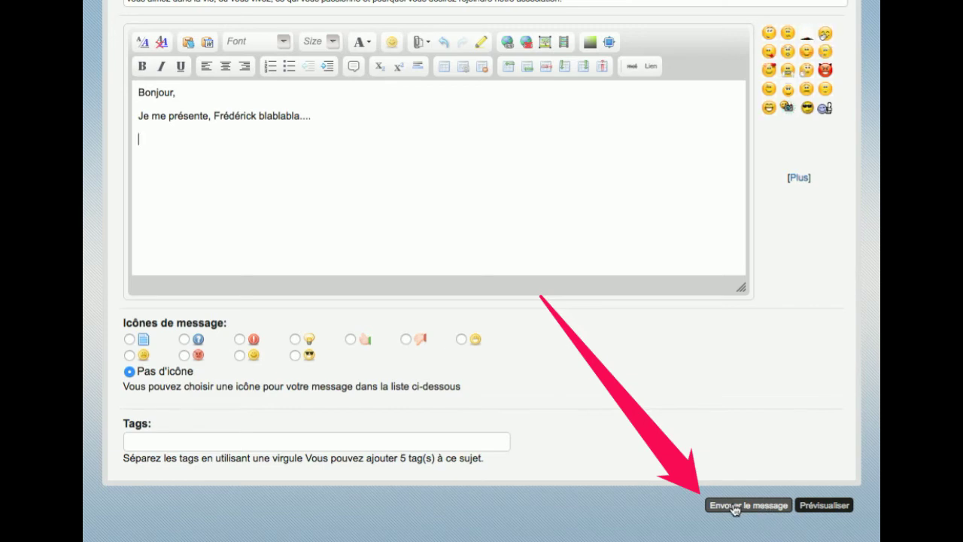
left_click(736, 506)
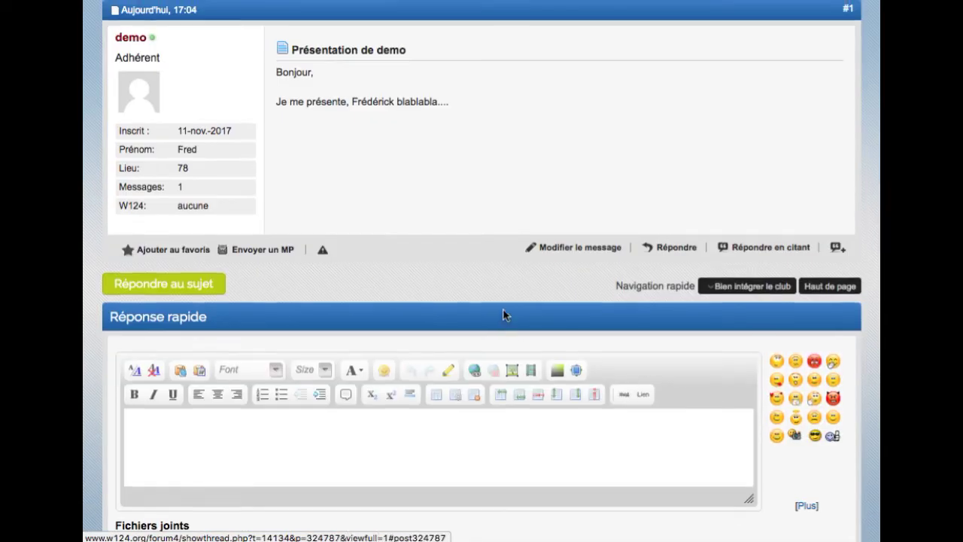
- Review the posted title and message, then return to the Bien intégrer le club list
scroll(503, 309, "up", 7)
scroll(503, 308, "down", 4)
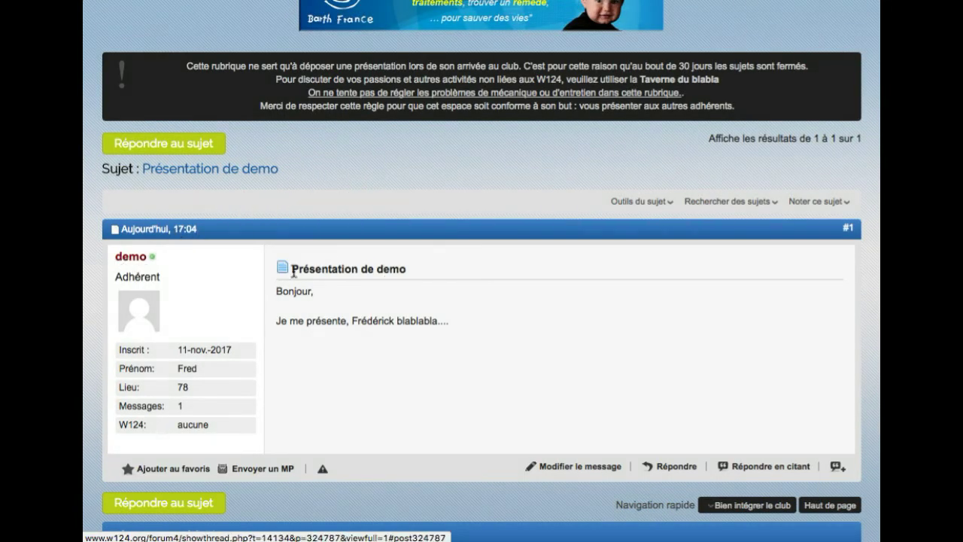
left_click_drag(290, 269, 421, 274)
left_click(349, 287)
left_click_drag(275, 292, 464, 333)
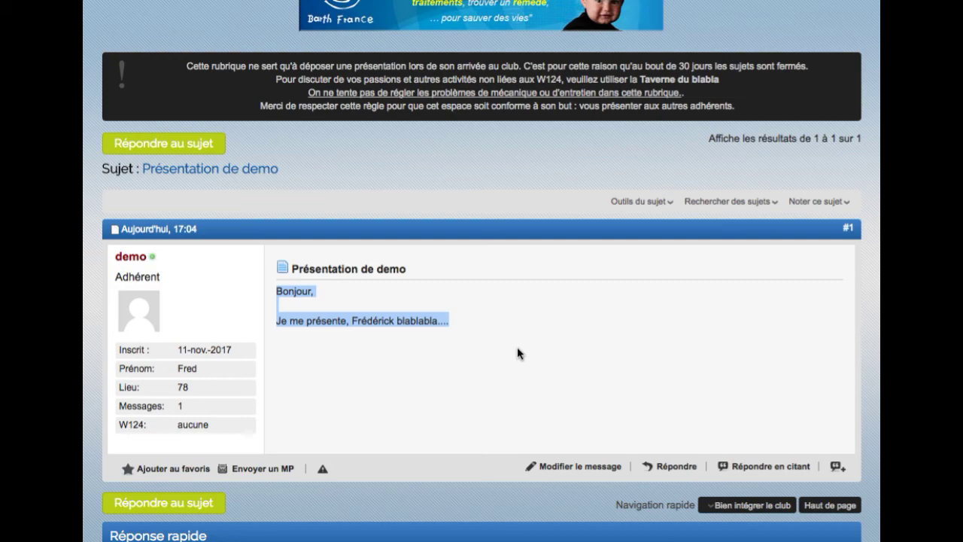
scroll(517, 348, "up", 3)
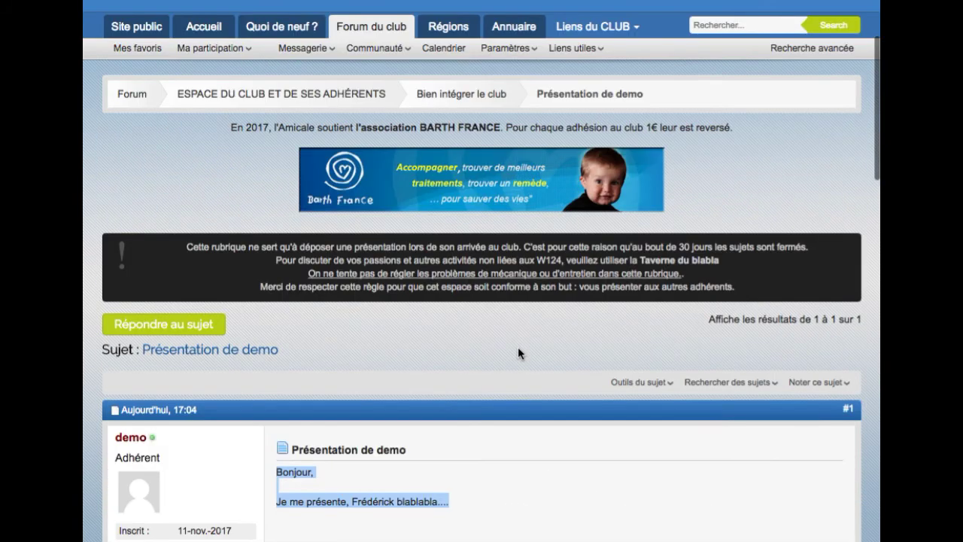
left_click(459, 95)
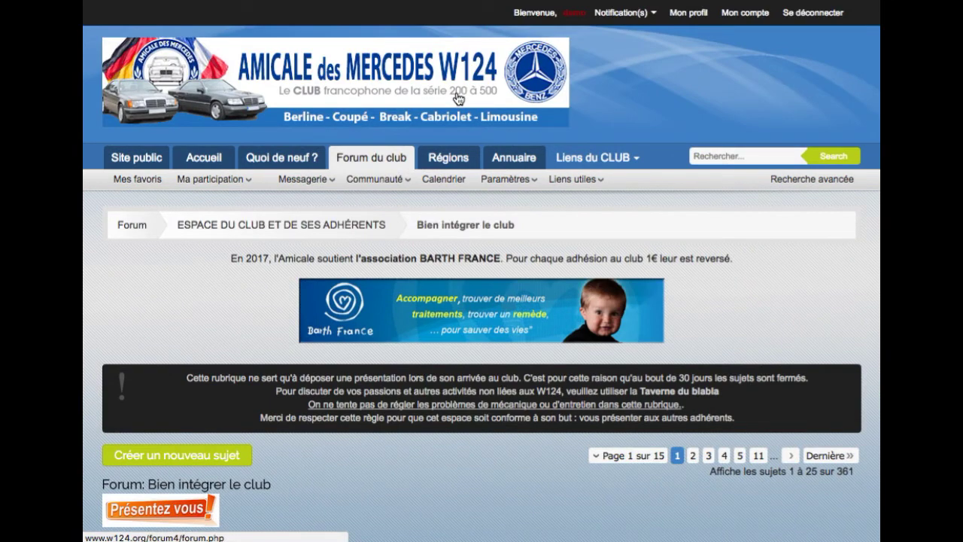
- Scroll to Sujets normaux and preview 'Présentation de demo' listed first with 0 replies
scroll(471, 279, "down", 6)
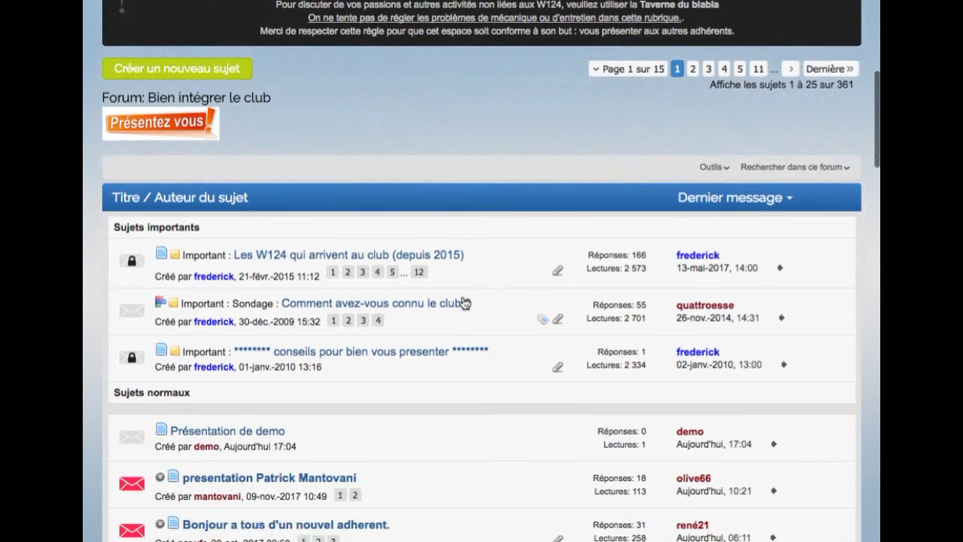
scroll(464, 302, "down", 1)
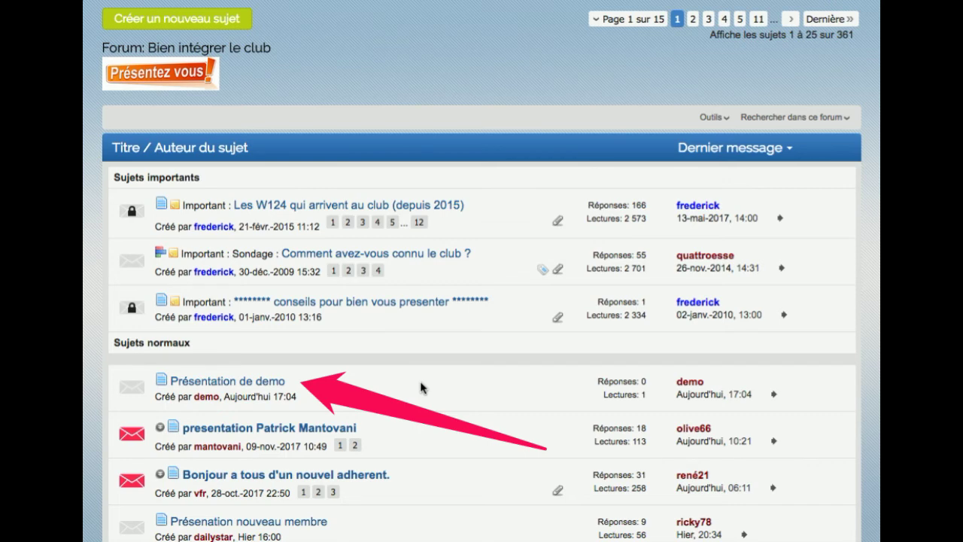
mouse_move(420, 386)
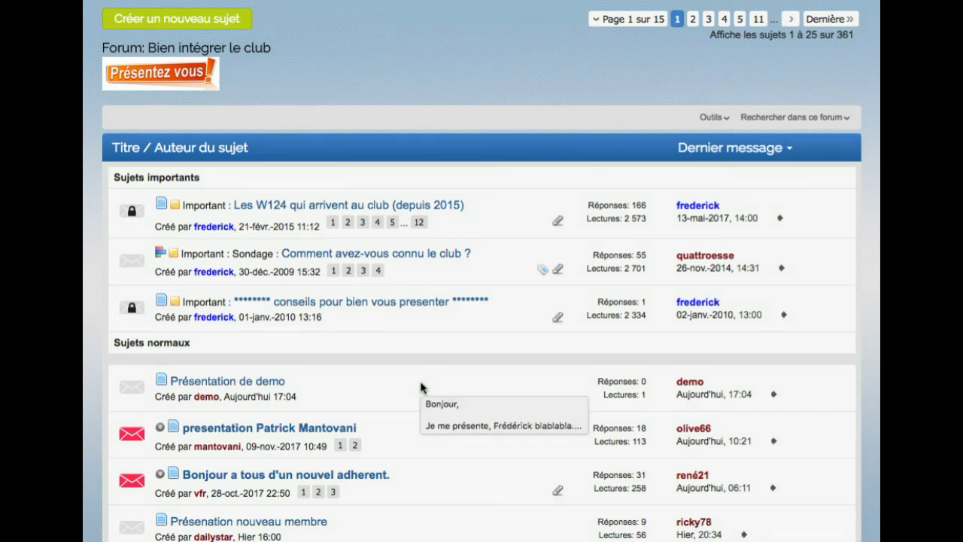